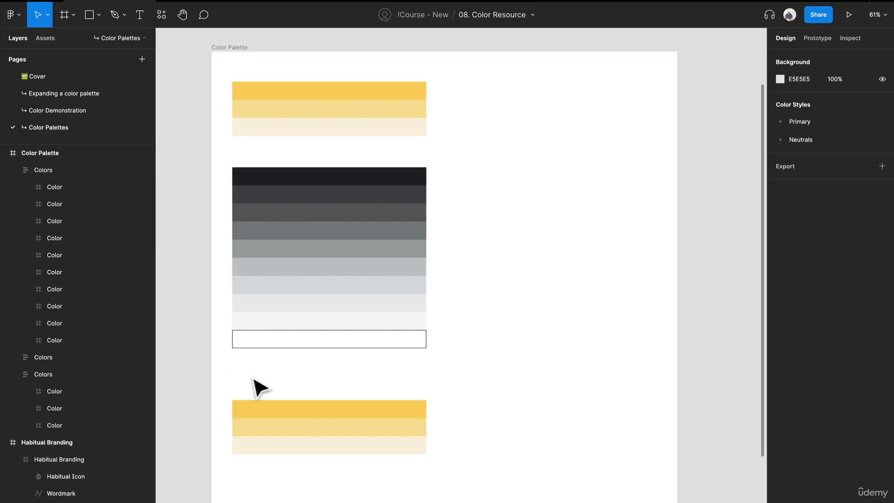
Change the fill of the middle bar in the lower yellow palette to a muted light blue, A2C8DE.
mouse_move(289, 429)
left_mouse_down()
mouse_move(285, 413)
mouse_move(284, 435)
left_mouse_up()
scroll(292, 427, "down", 2)
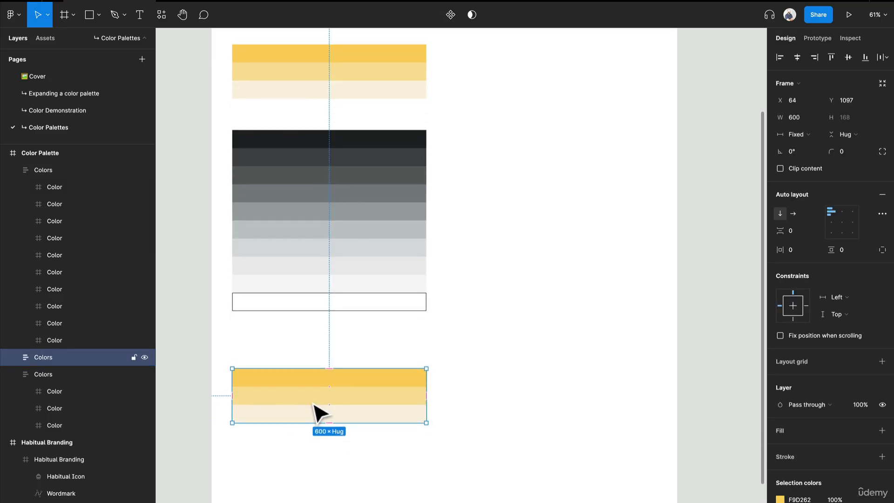
double_click(318, 403)
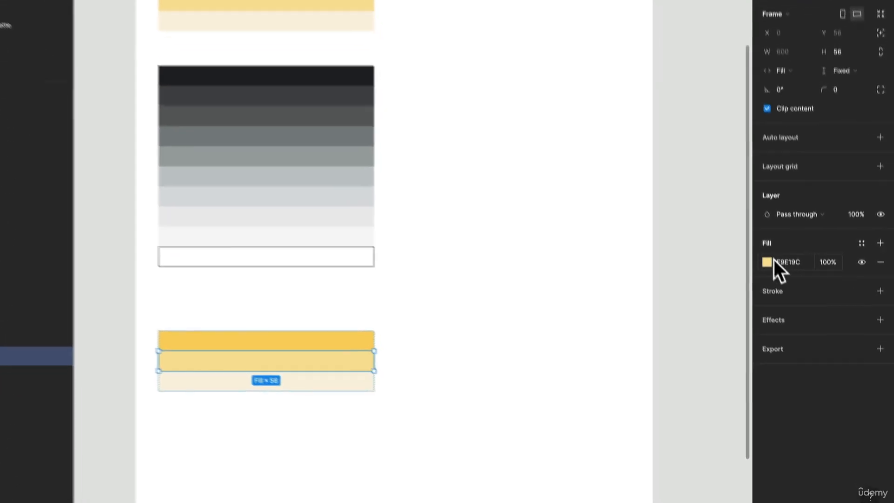
left_click(781, 304)
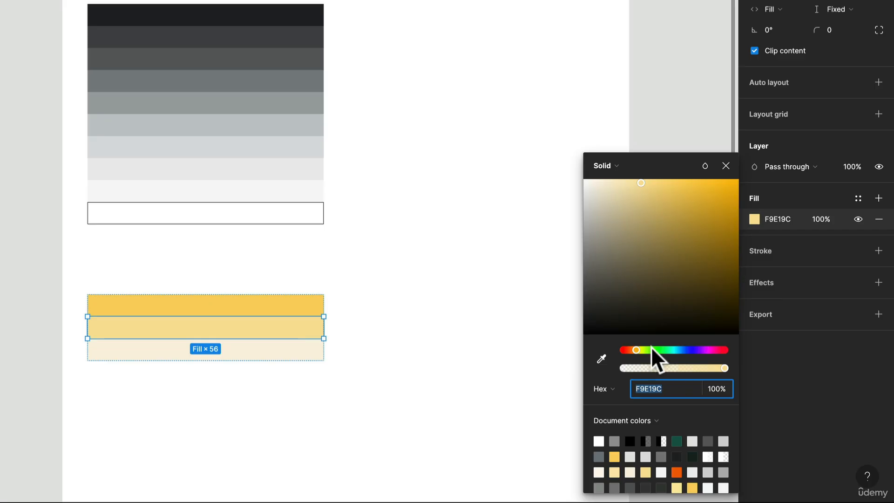
left_click_drag(652, 349, 681, 350)
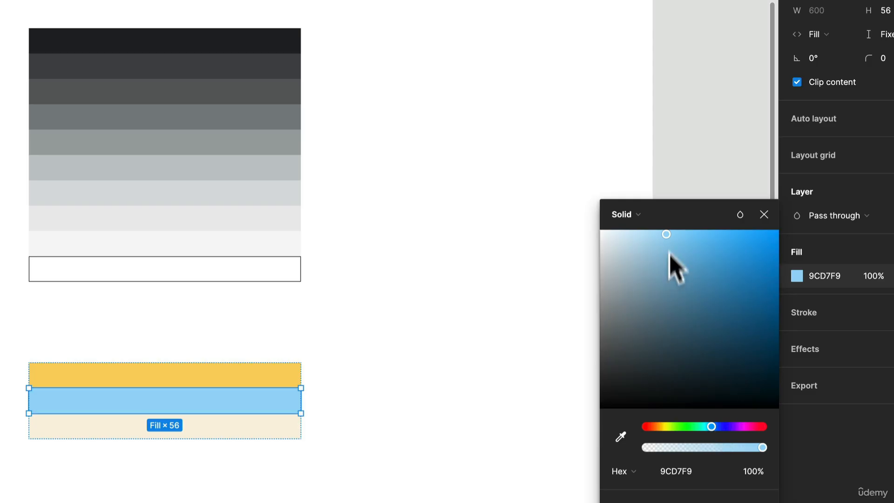
left_click_drag(667, 234, 646, 253)
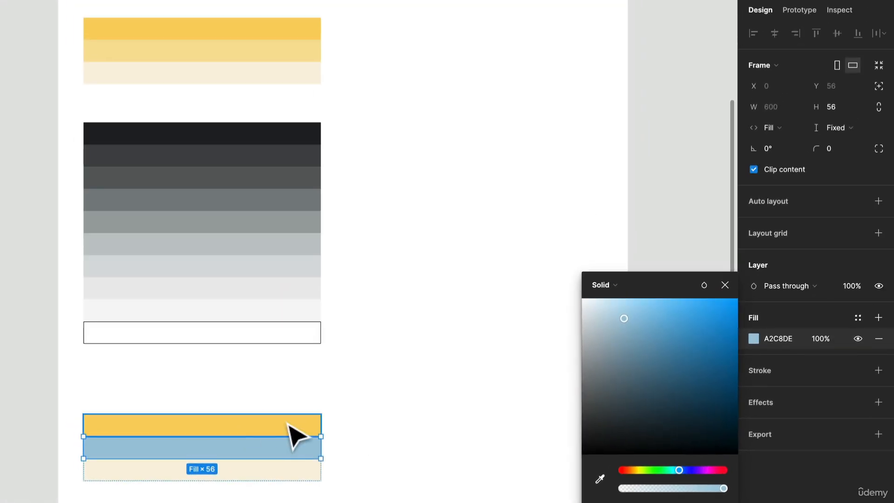
Sample the middle bar's blue onto the palette's top bar and make that fill more saturated, reaching 6DB3DB.
left_click(287, 423)
key("i")
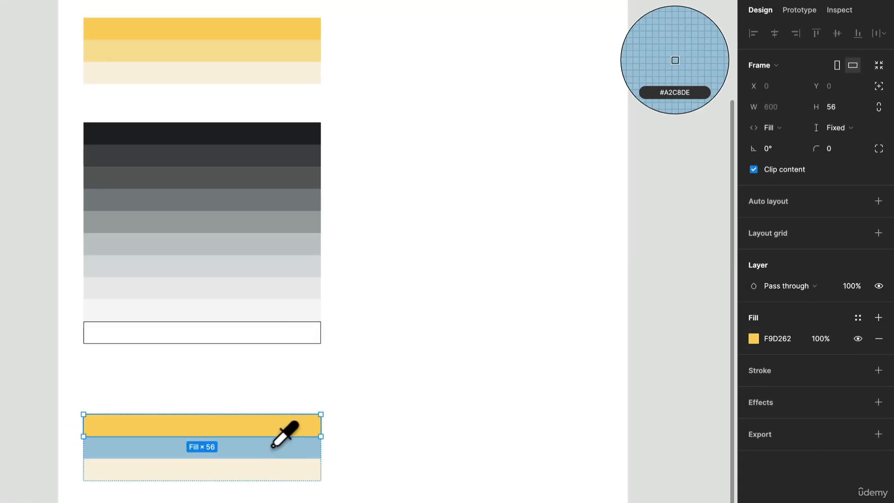
left_click(272, 448)
left_click(279, 451)
left_click(309, 426)
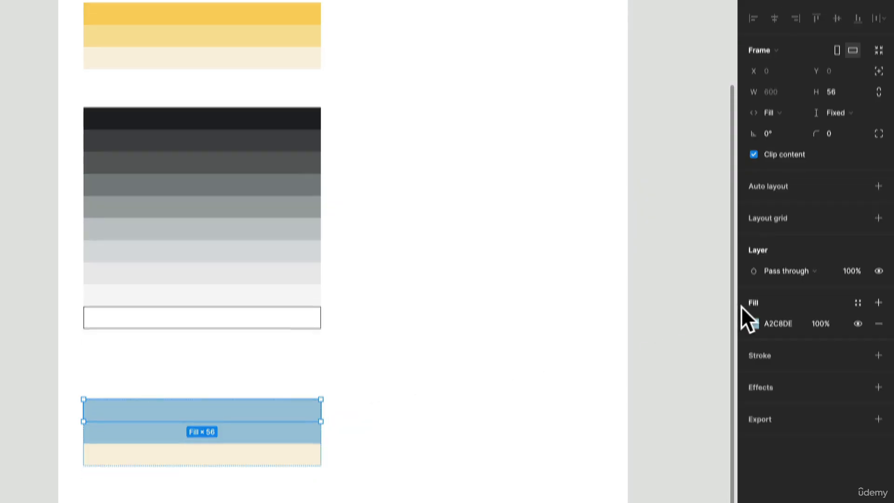
left_click(753, 339)
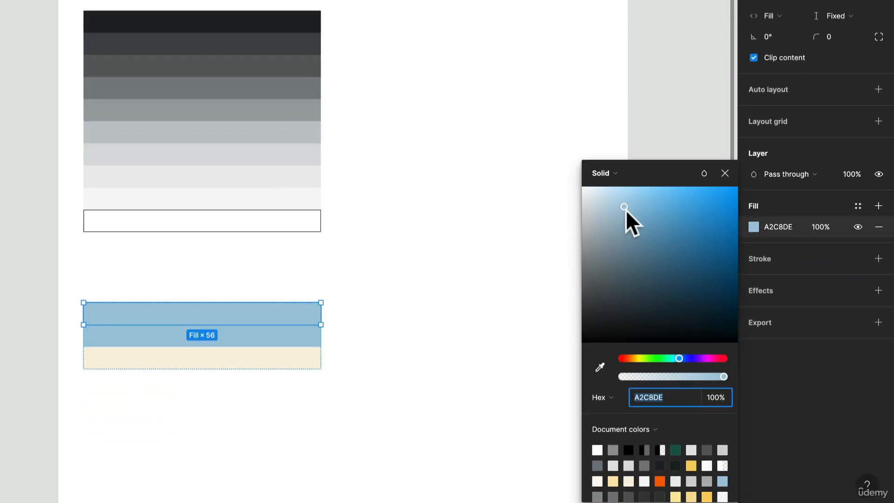
left_click_drag(626, 210, 661, 211)
Sample the middle bar's blue onto the palette's bottom bar and lighten that fill to DAE8EF.
left_click(254, 361)
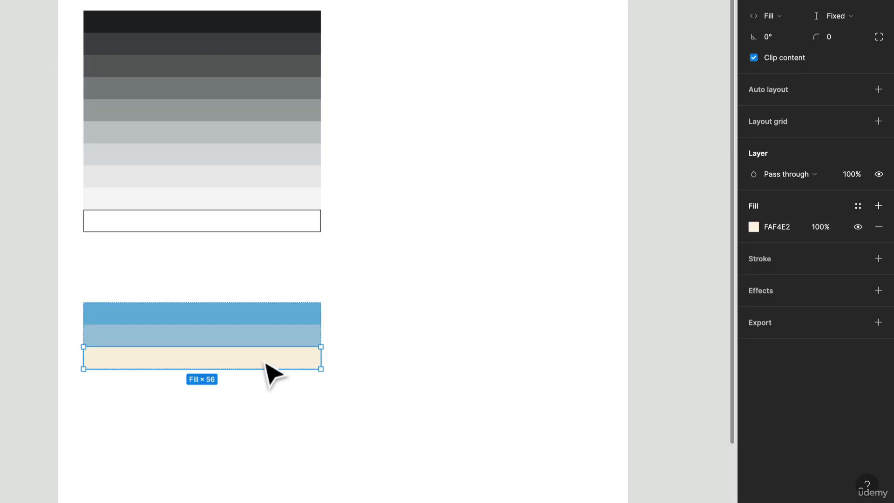
key("i")
left_click(278, 332)
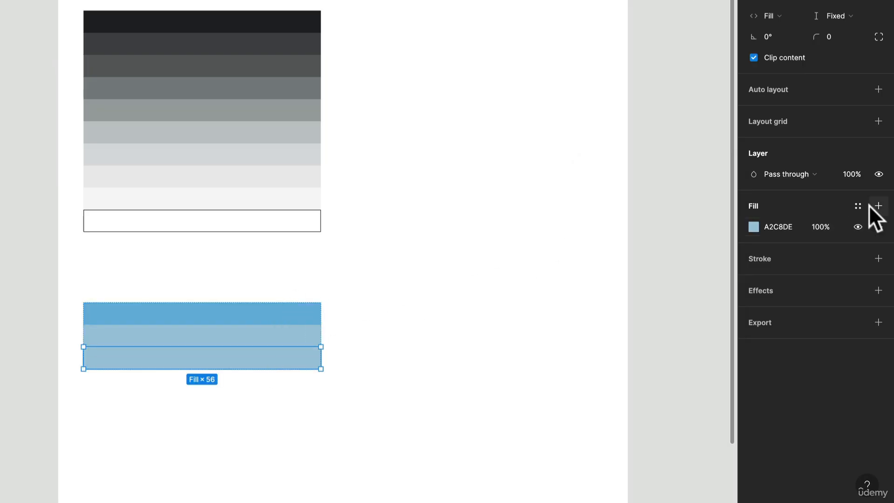
left_click(753, 227)
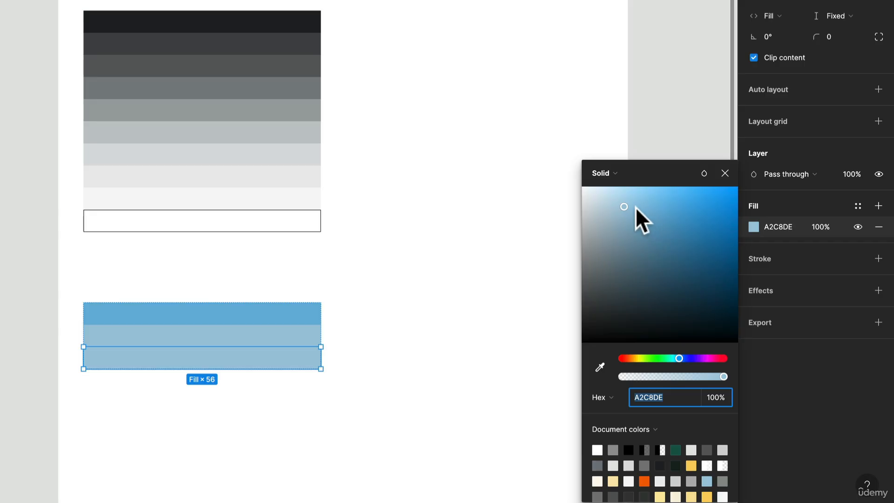
left_click_drag(629, 206, 597, 199)
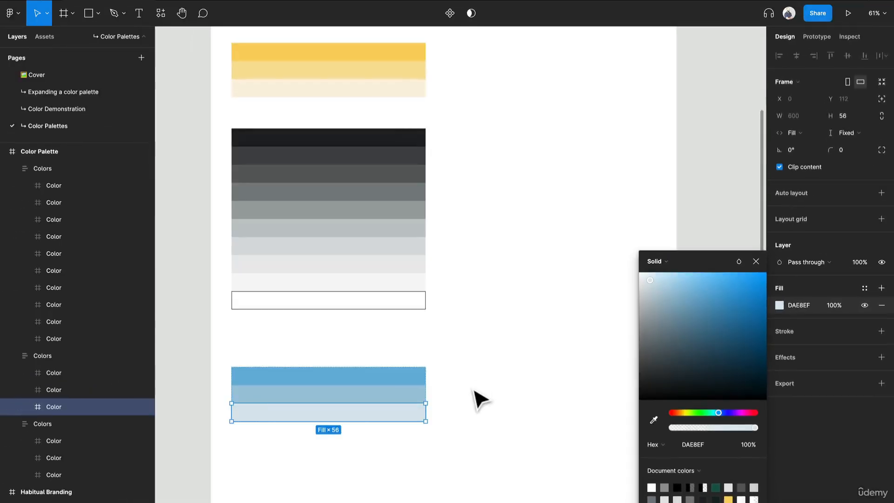
left_click(480, 398)
Duplicate the blue palette beside the original at X 720 and set the copy's middle bar to green C0DEA2.
left_click_drag(315, 397, 527, 395)
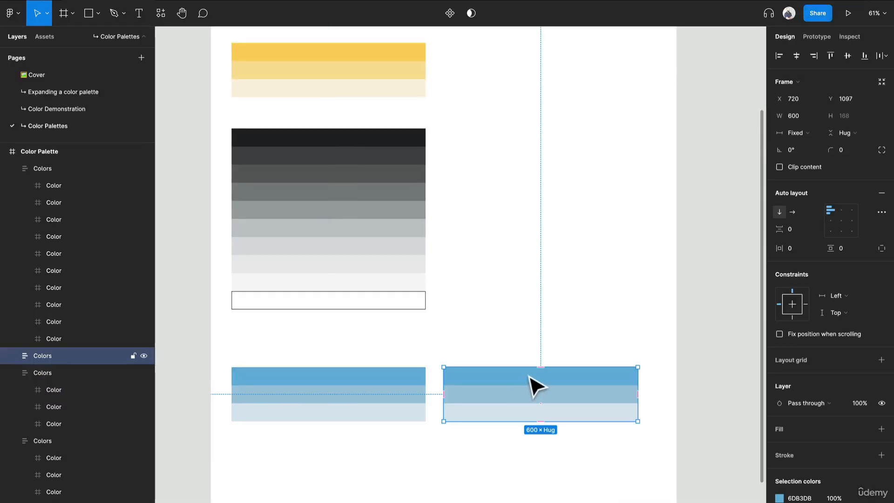
double_click(512, 396)
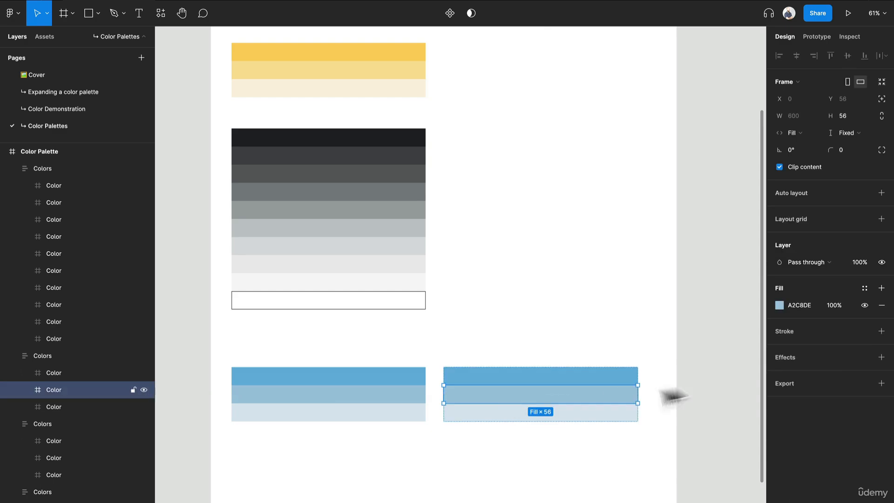
left_click(780, 304)
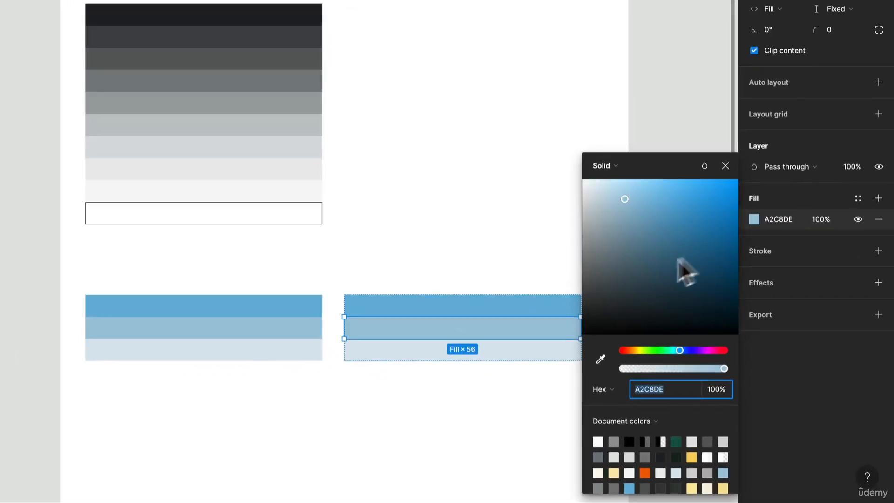
left_click(648, 351)
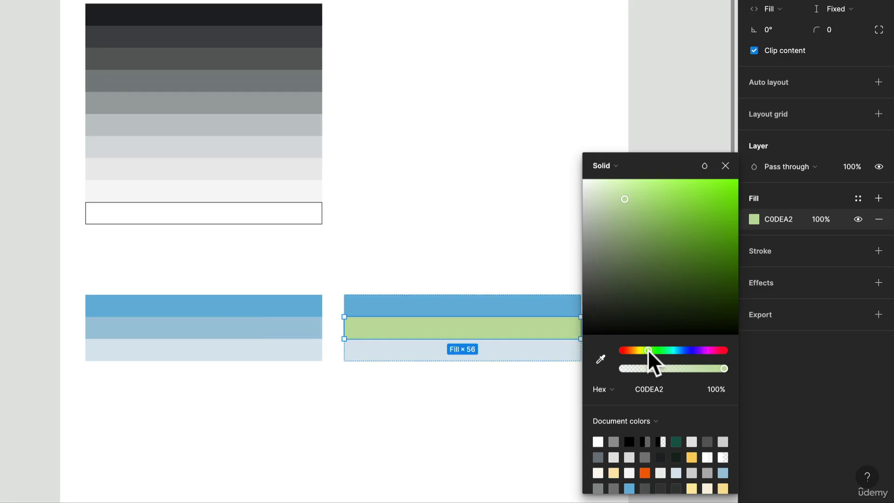
Sample the green C0DEA2 from the middle bar onto the top and bottom bars of the duplicated palette.
left_click(510, 312)
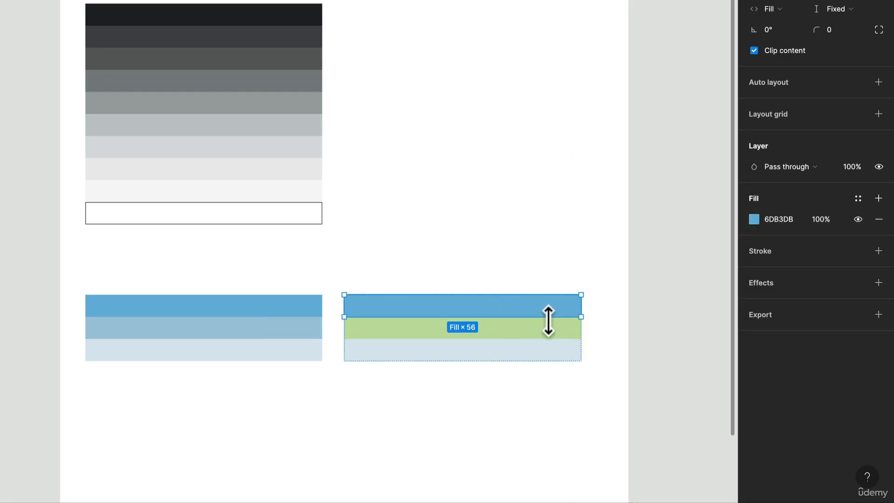
key("i")
left_click(543, 327)
left_click(547, 351)
key("i")
left_click(553, 333)
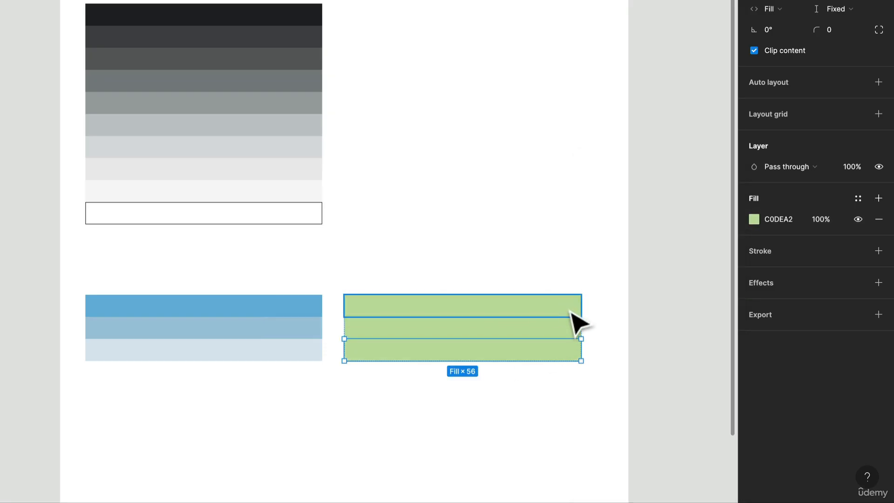
Deepen the green palette's top bar to A7D479 and lighten its bottom bar to E3F1D5.
left_click(575, 309)
left_click(754, 219)
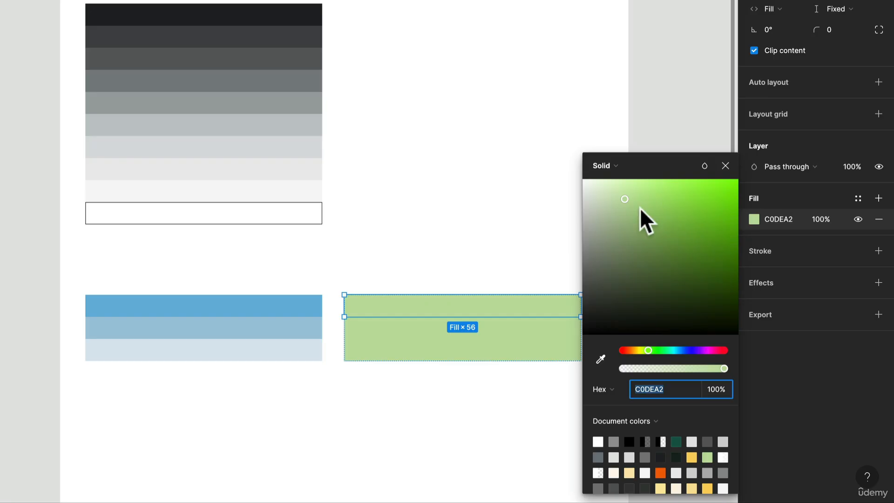
mouse_move(638, 202)
left_mouse_down()
mouse_move(723, 190)
mouse_move(663, 193)
mouse_move(650, 208)
left_mouse_up()
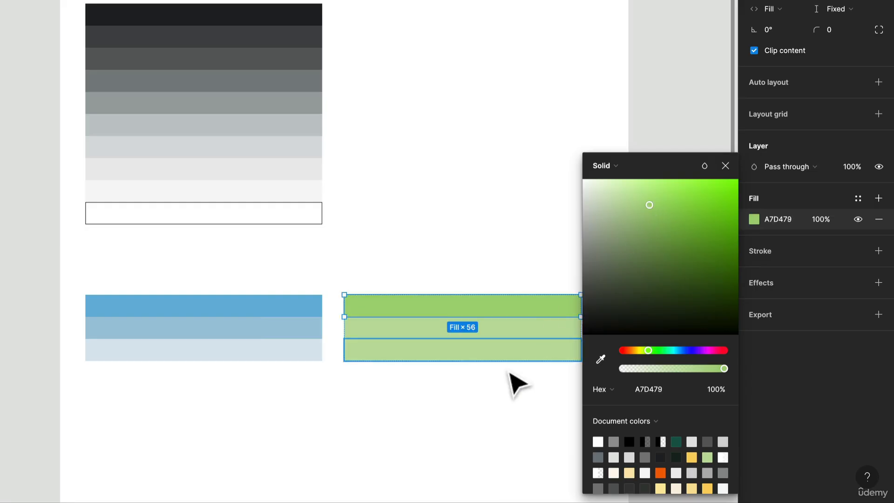
left_click(530, 356)
left_click(750, 218)
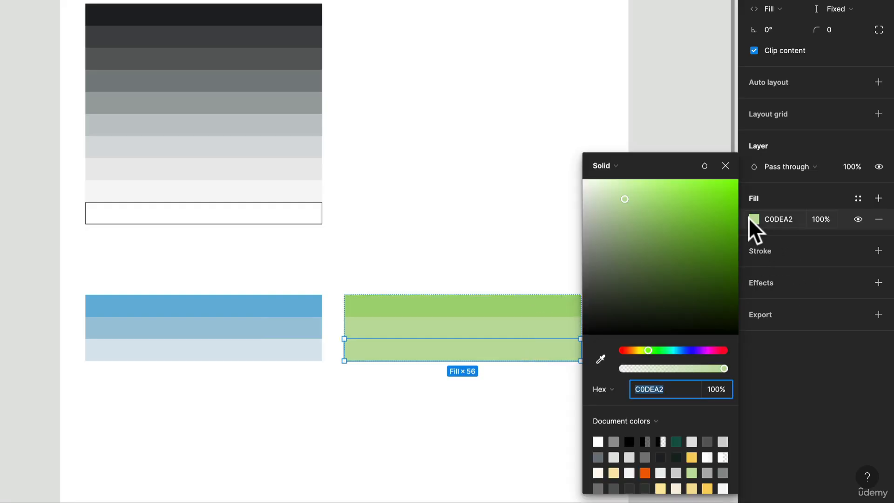
left_click_drag(625, 197, 601, 188)
Lighten the fill of the green palette's middle bar slightly.
left_click(529, 311)
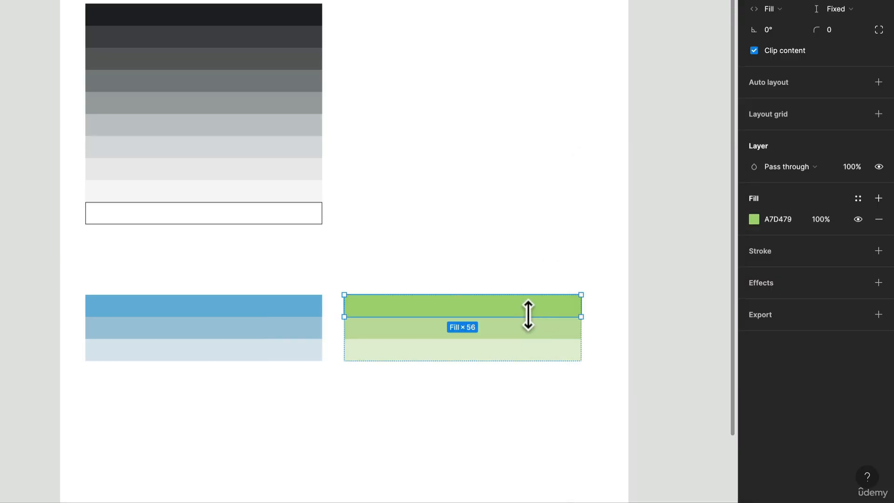
left_click(531, 326)
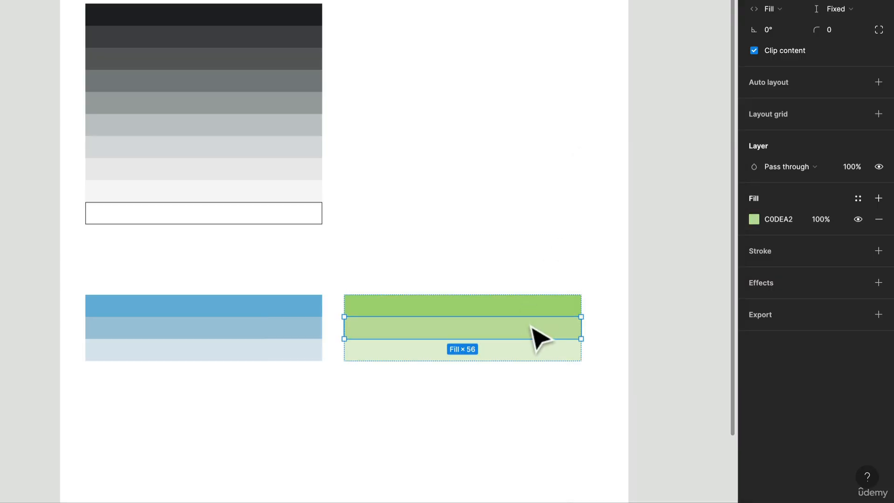
left_click(755, 219)
left_click_drag(626, 203, 619, 199)
left_click(469, 411)
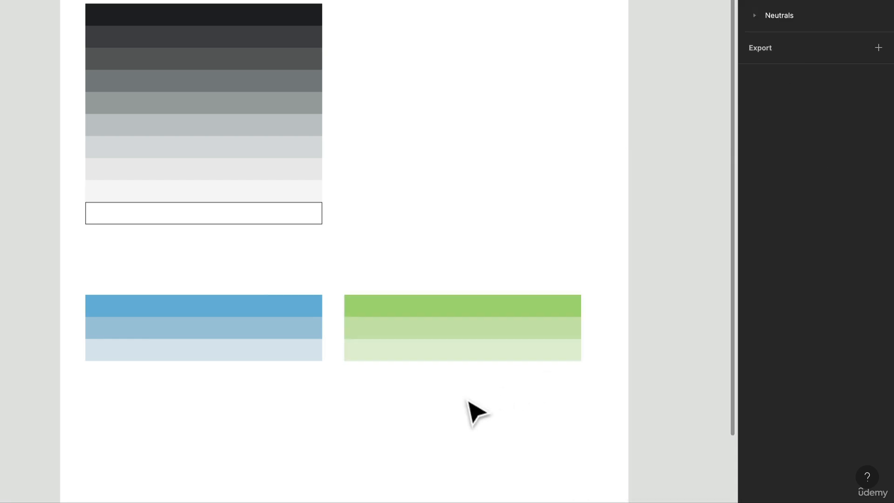
Mute the fill of the green palette's bottom bar to E4EFD9.
left_click_drag(485, 391, 478, 278)
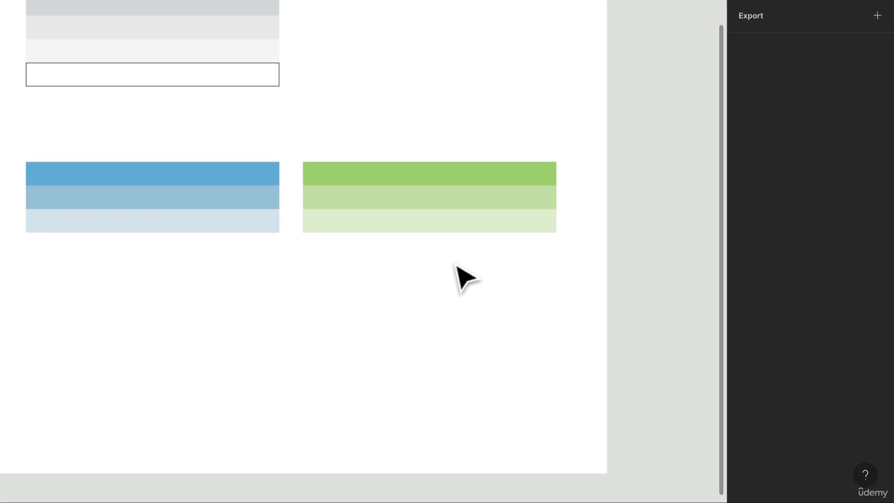
left_click(420, 244)
left_click(391, 227)
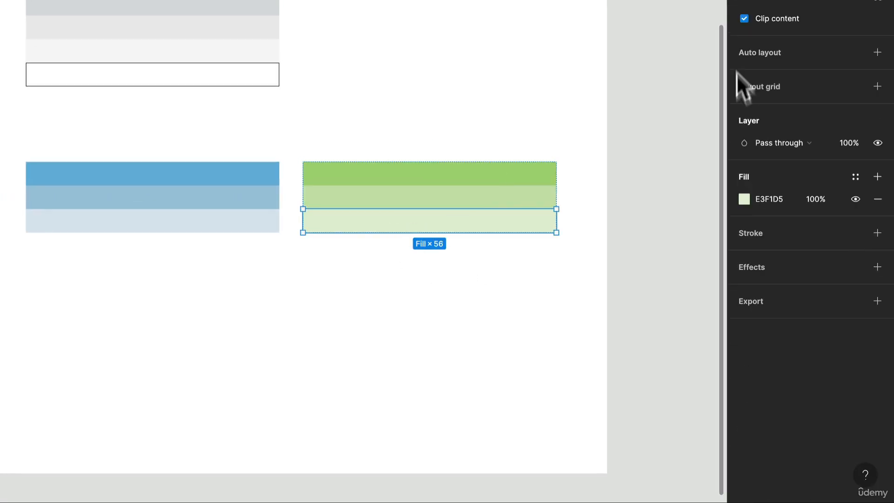
left_click(745, 199)
left_click_drag(580, 166, 575, 172)
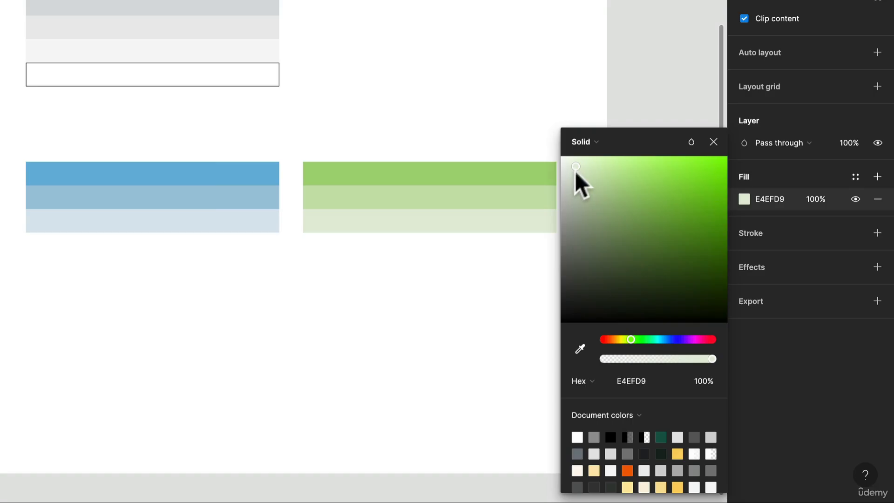
left_click(357, 311)
Duplicate the blue palette directly below the original and set the copy's middle bar to soft pink E4B9B9.
left_click_drag(228, 190, 239, 286)
double_click(254, 307)
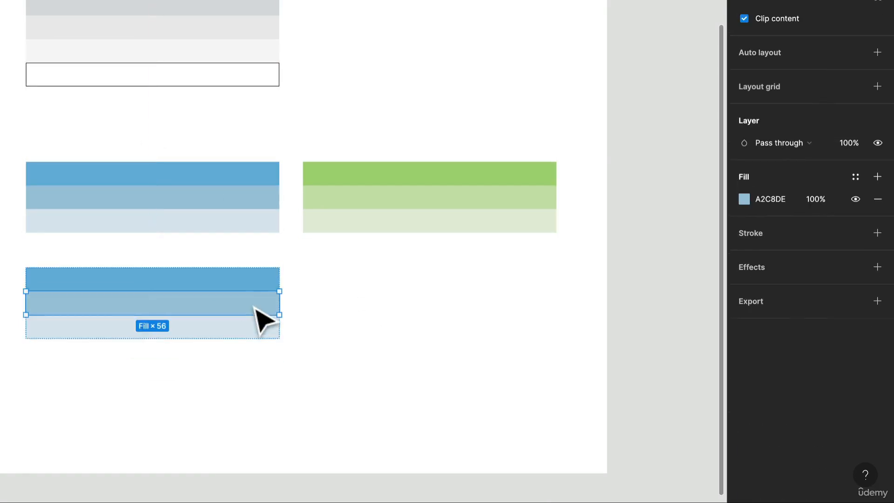
left_click(748, 198)
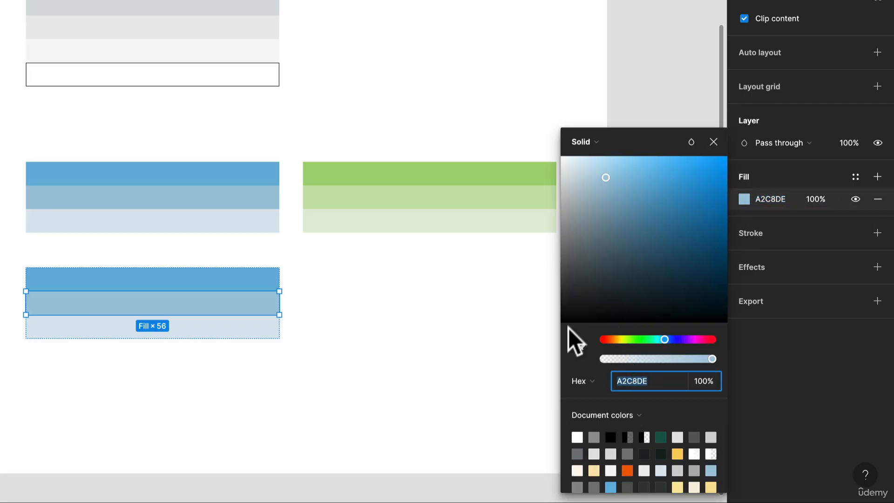
left_click_drag(611, 346, 597, 338)
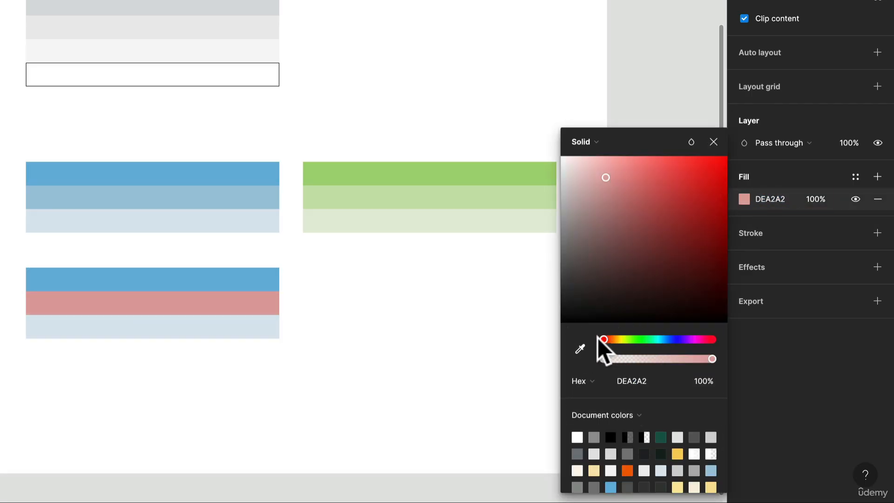
left_click(624, 175)
left_click_drag(624, 174, 592, 177)
Sample the pink E4B9B9 from the middle bar onto the top and bottom bars of the new palette.
left_click(273, 277)
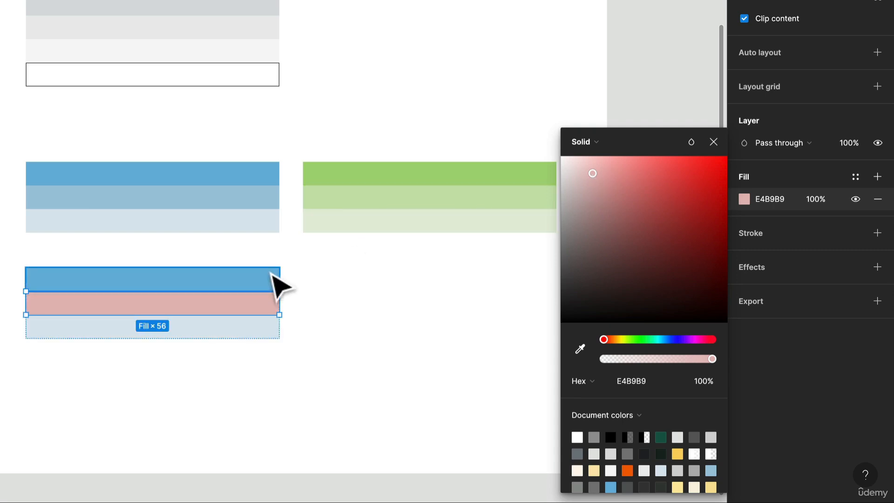
key("i")
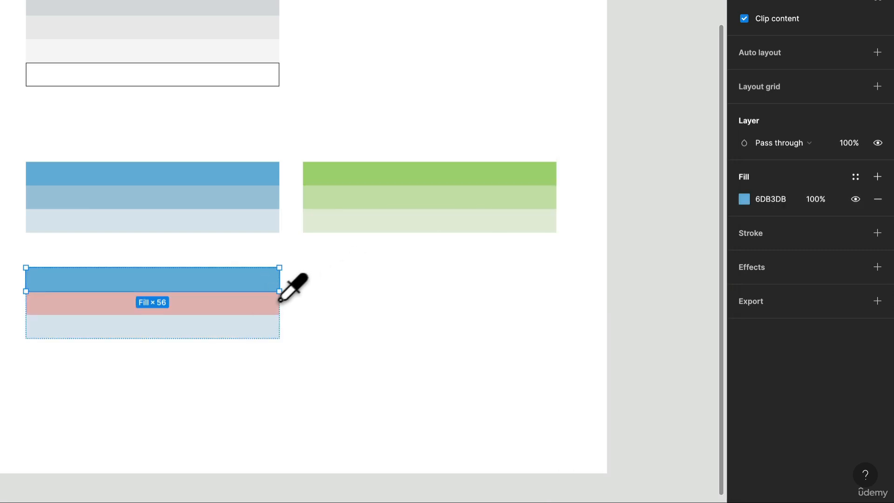
left_click(278, 302)
left_click(251, 333)
key("i")
left_click(254, 305)
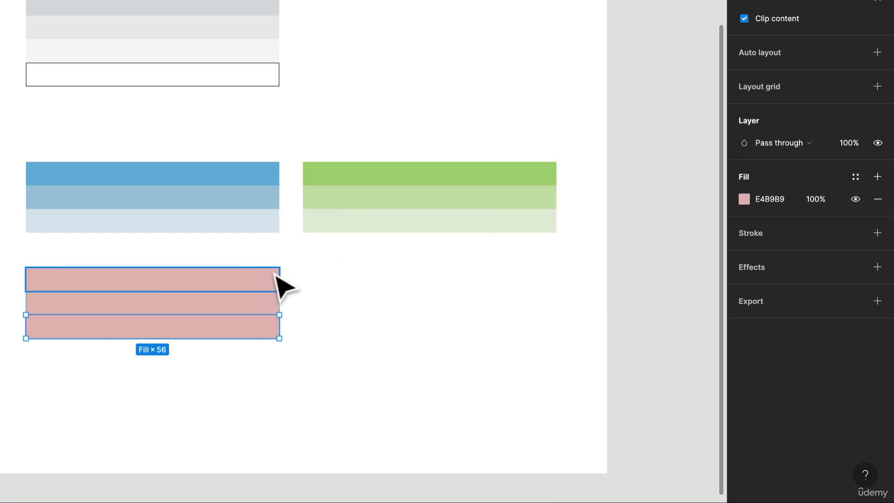
Deepen the fill of the pink palette's top bar to a stronger coral red and select the bottom bar.
left_click(275, 278)
left_click(744, 201)
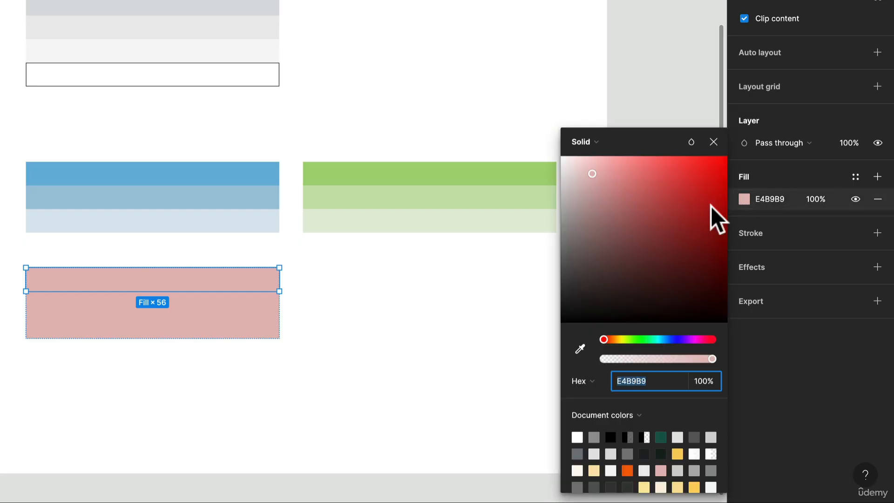
mouse_move(613, 178)
left_mouse_down()
mouse_move(647, 182)
mouse_move(622, 173)
left_mouse_up()
left_click(205, 329)
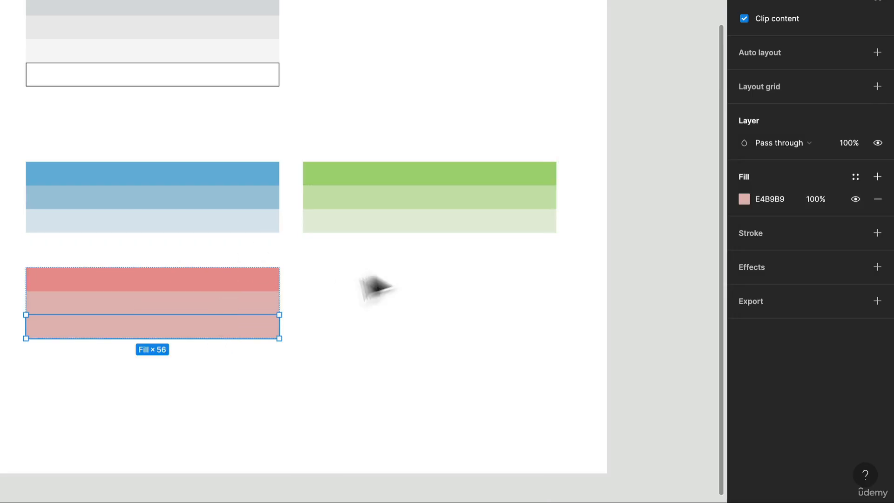
Lighten the red palette's bottom bar to F5E5E5 and its middle bar to E8C5C5.
left_click(747, 199)
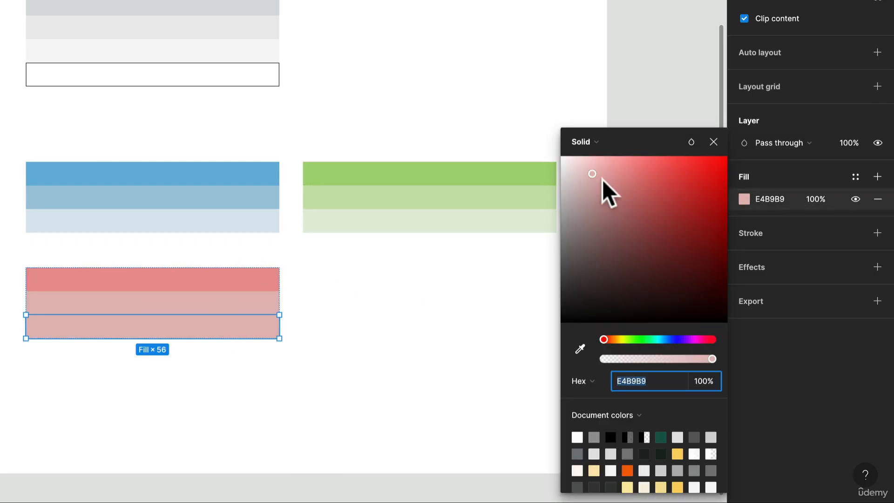
left_click_drag(602, 179, 571, 167)
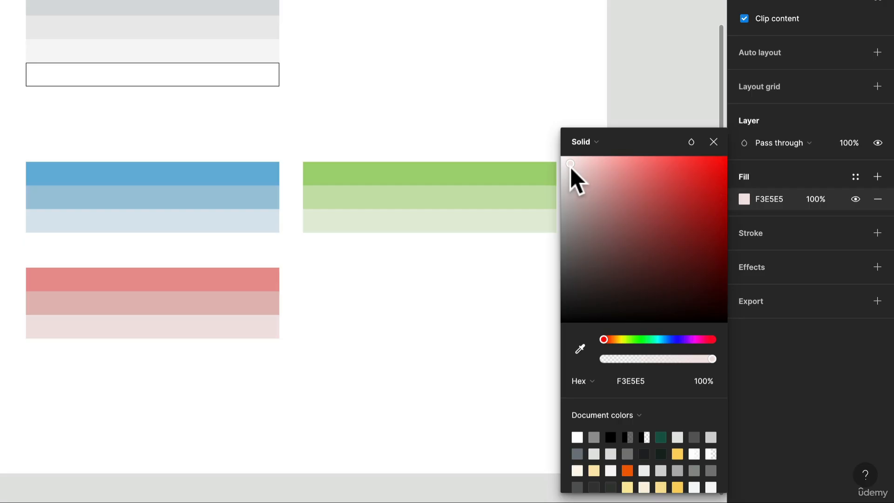
left_click_drag(571, 166, 572, 166)
left_click(188, 301)
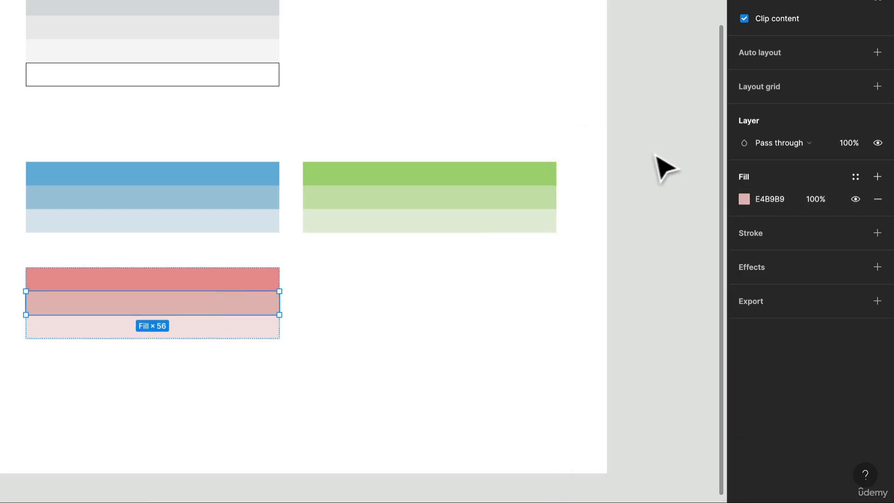
left_click(745, 199)
left_click_drag(590, 175, 585, 174)
left_click(427, 345)
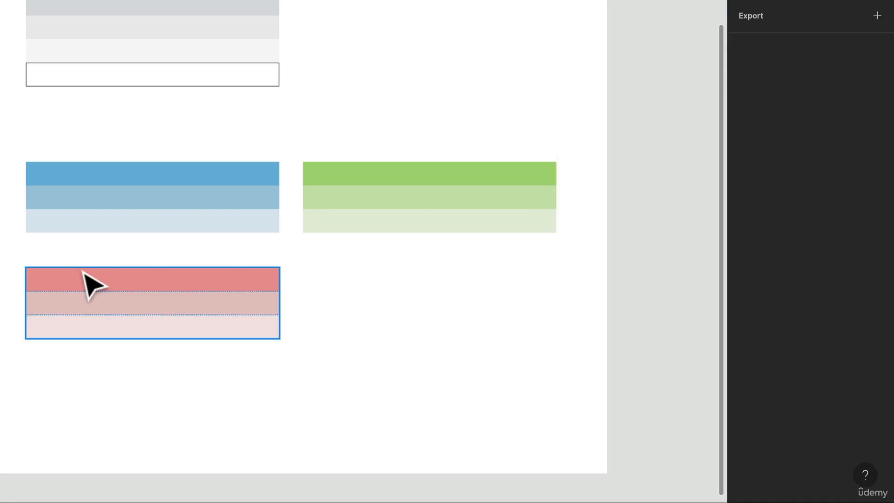
Duplicate the red palette directly beneath the green one and change the copy's middle bar to lilac E5C5E8.
left_click_drag(84, 276, 361, 276)
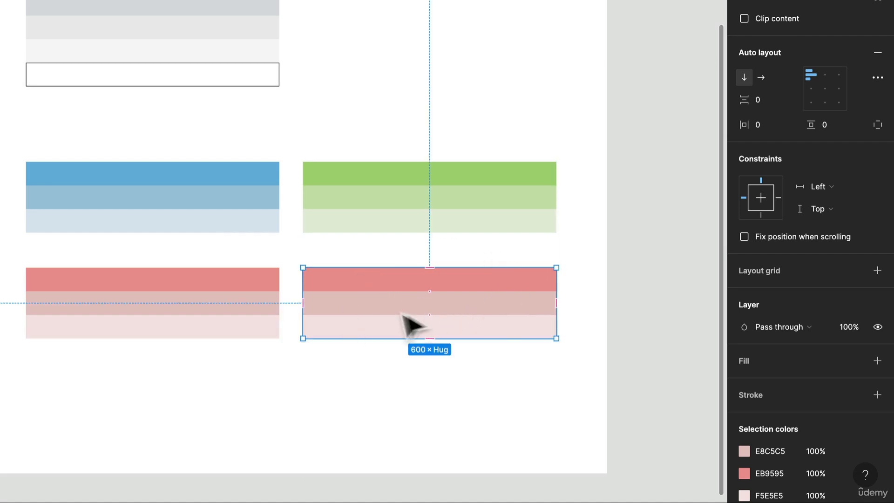
double_click(355, 309)
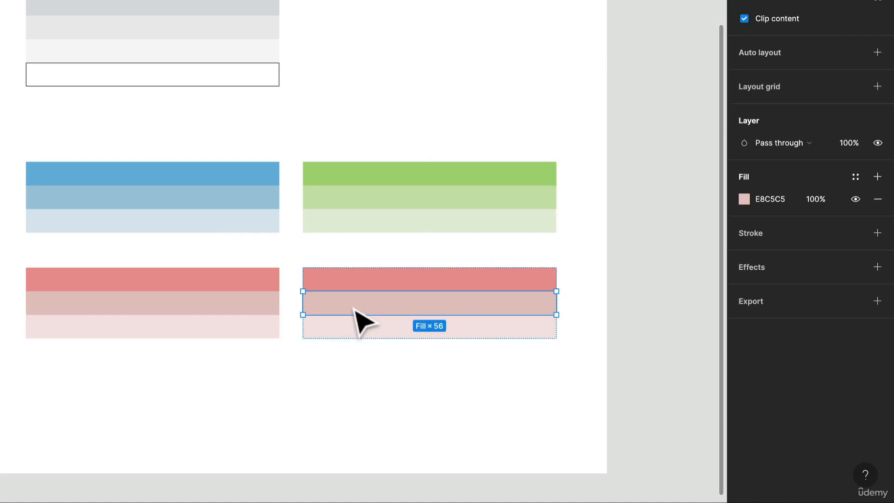
left_click(744, 199)
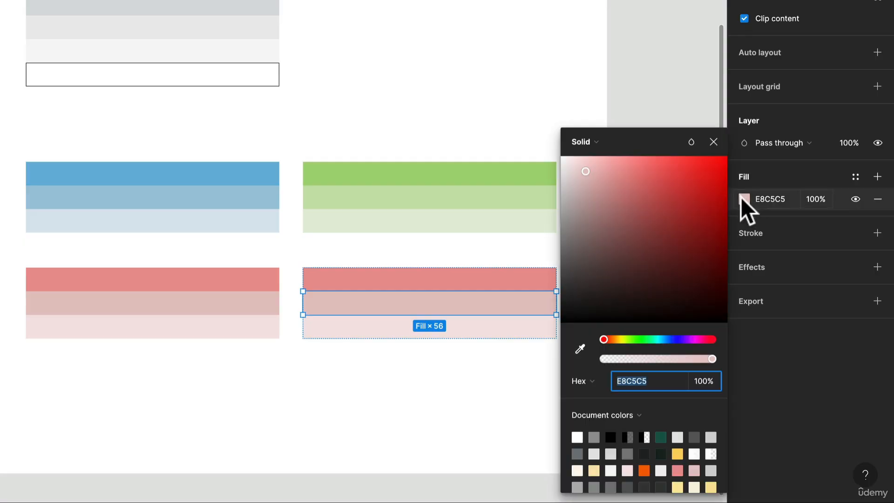
left_click_drag(607, 340, 693, 342)
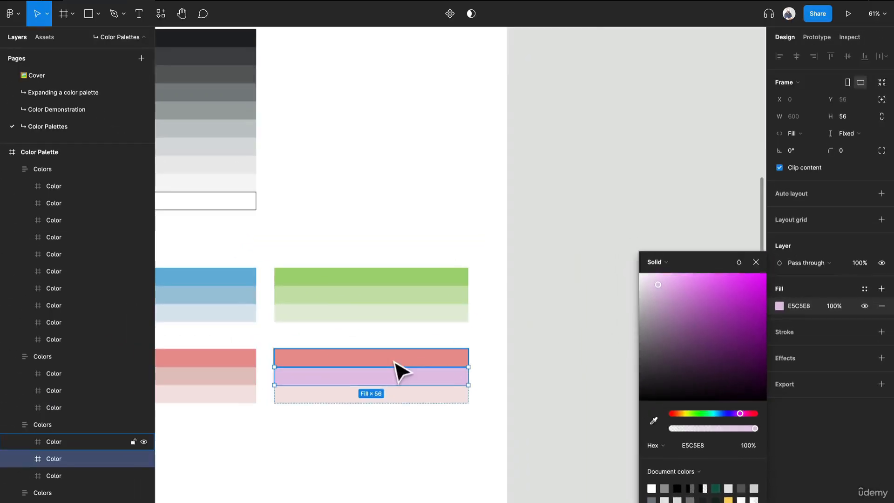
Sample the lilac E5C5E8 from the new palette's middle bar onto its top and bottom bars.
left_click(394, 362)
left_click_drag(399, 372, 489, 342)
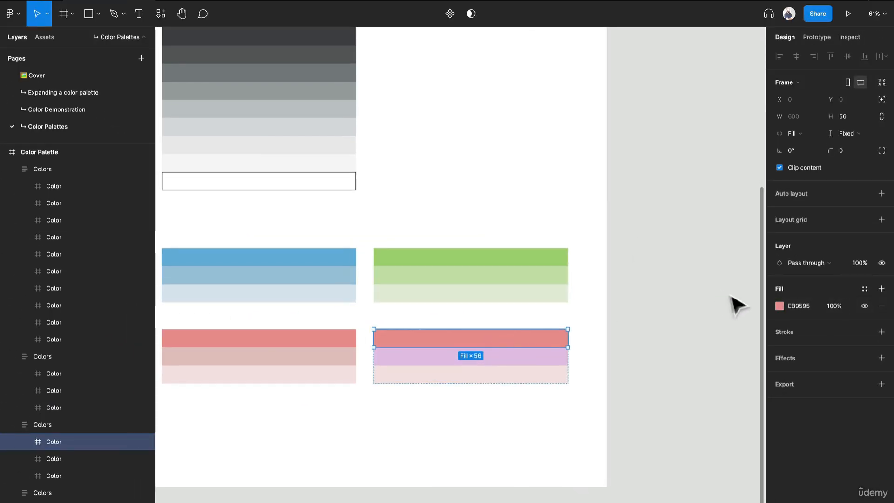
left_click(778, 305)
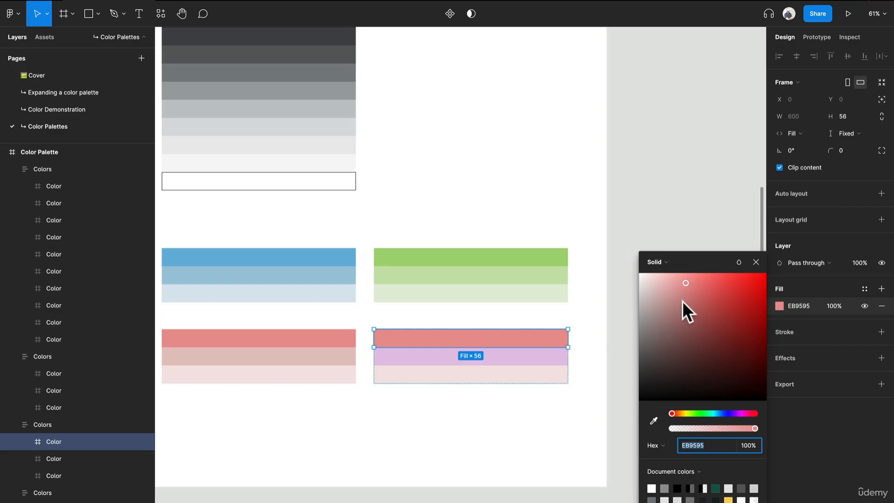
left_click(527, 375, "shift")
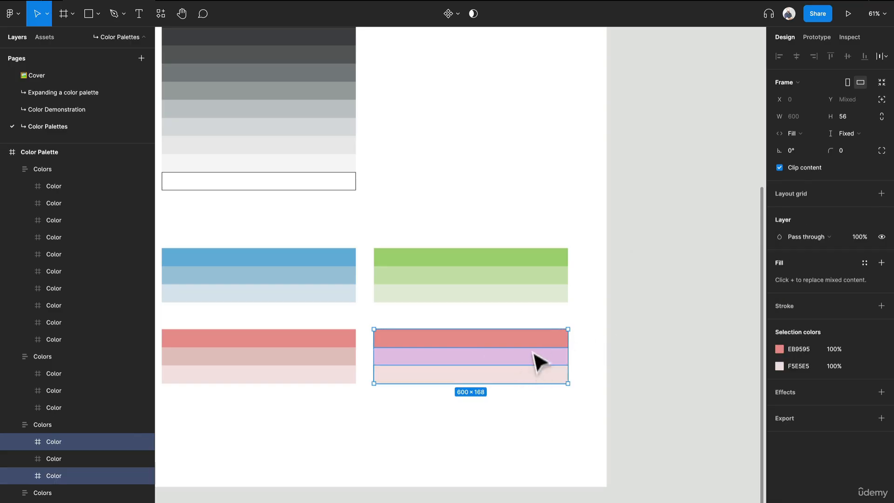
key("i")
left_click(527, 358)
Deepen the purple palette's top bar to E1B0E5 and lighten its bottom bar to F2E7F3.
left_click(562, 345)
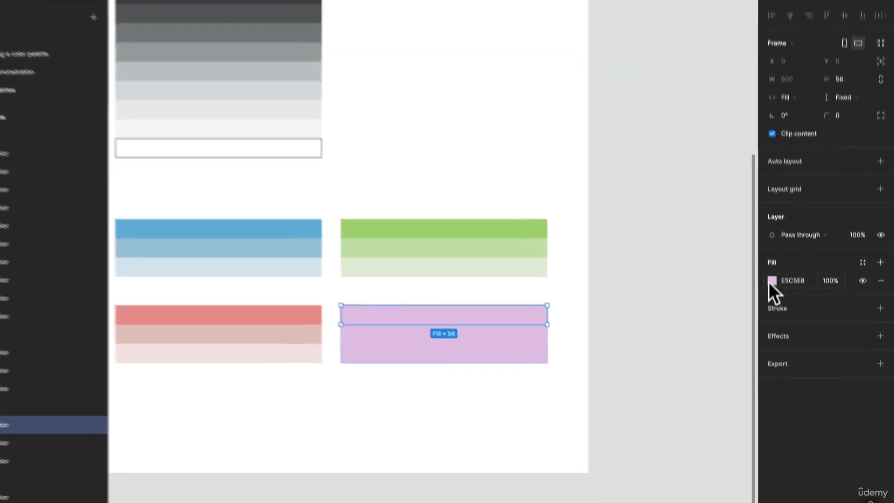
left_click(772, 280)
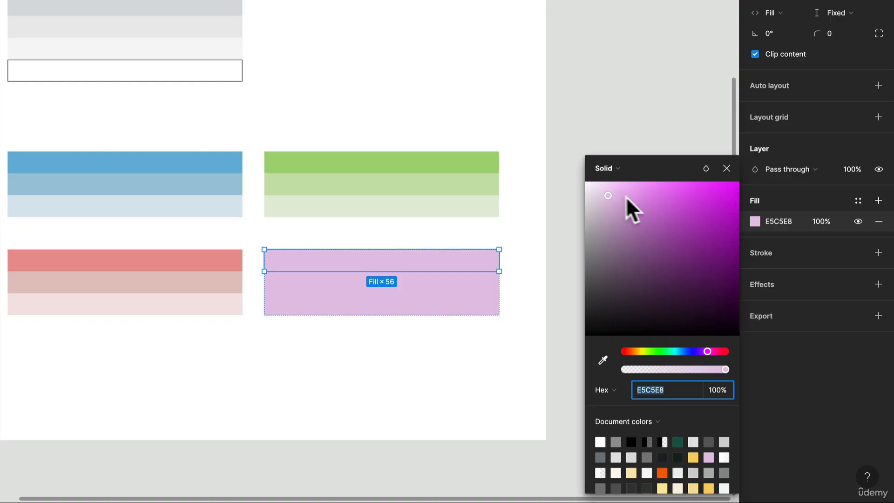
mouse_move(614, 194)
left_mouse_down()
mouse_move(629, 203)
mouse_move(617, 201)
left_mouse_up()
left_click_drag(615, 200, 621, 199)
left_click(470, 311)
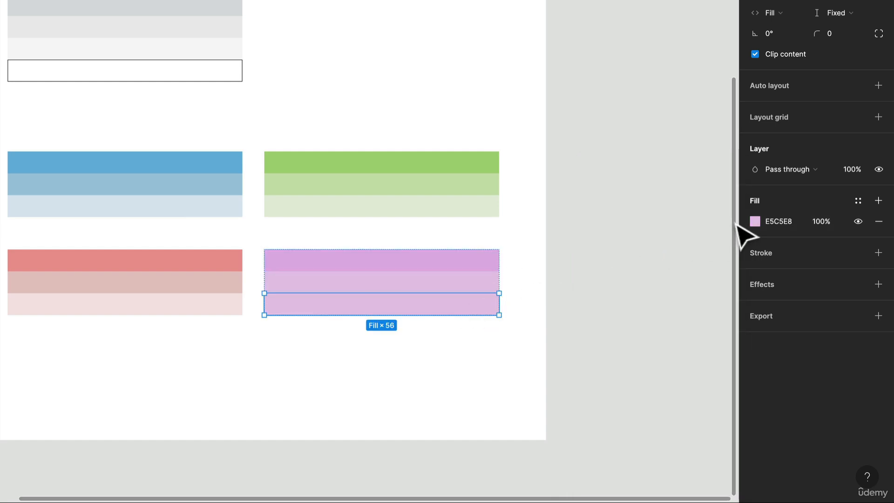
left_click(755, 221)
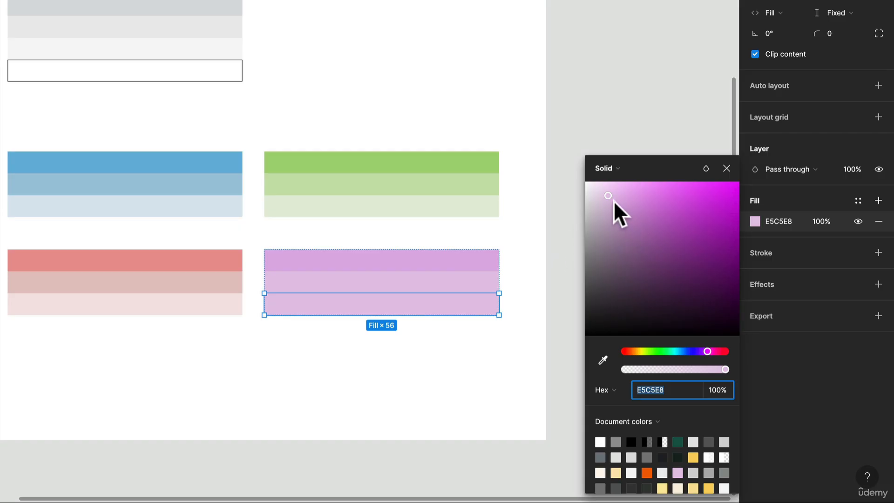
left_click_drag(608, 197, 592, 191)
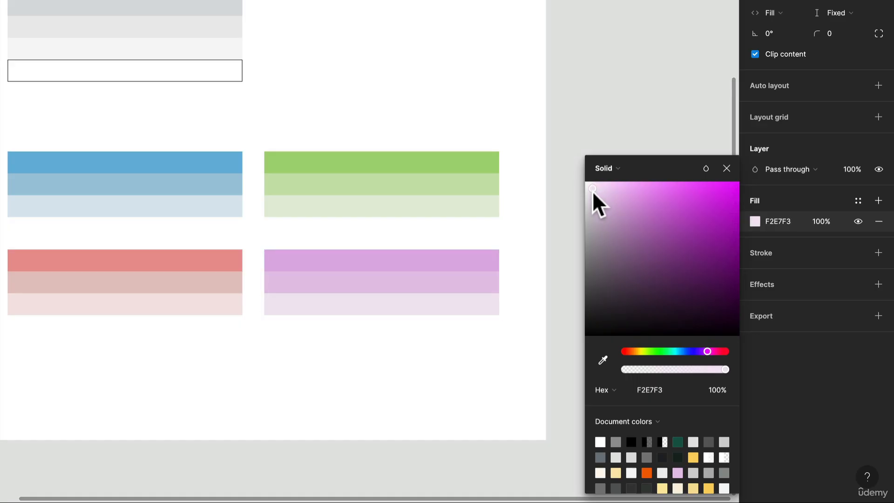
Fine-tune the purple palette by setting its middle bar to E8CCEB and its top bar to E4B2E9.
left_click(412, 287)
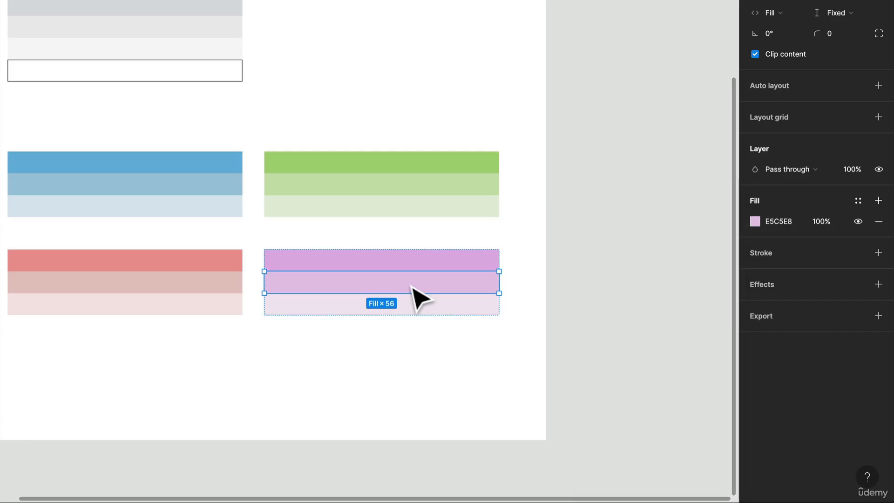
left_click(755, 222)
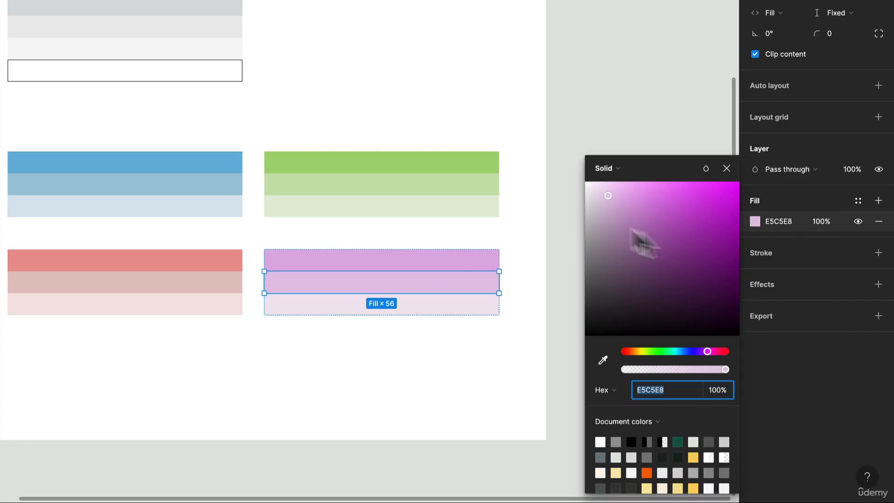
mouse_move(604, 194)
left_mouse_down()
mouse_move(597, 198)
mouse_move(605, 195)
left_mouse_up()
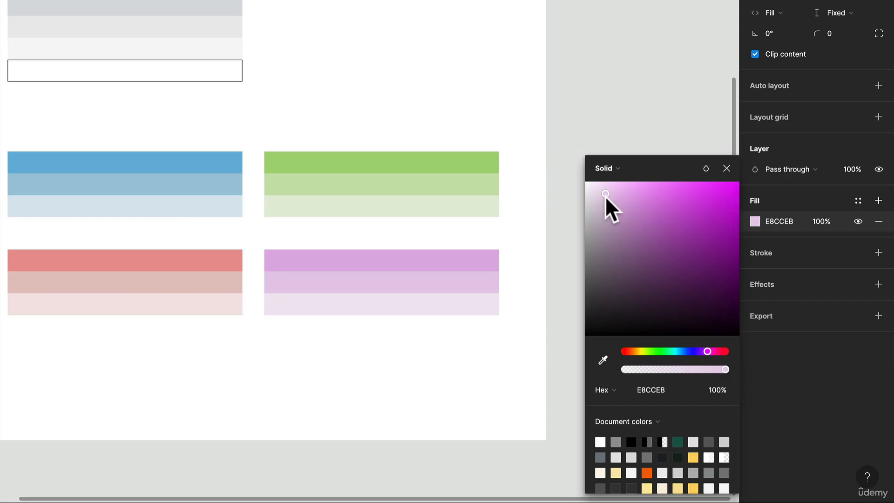
left_click(433, 261)
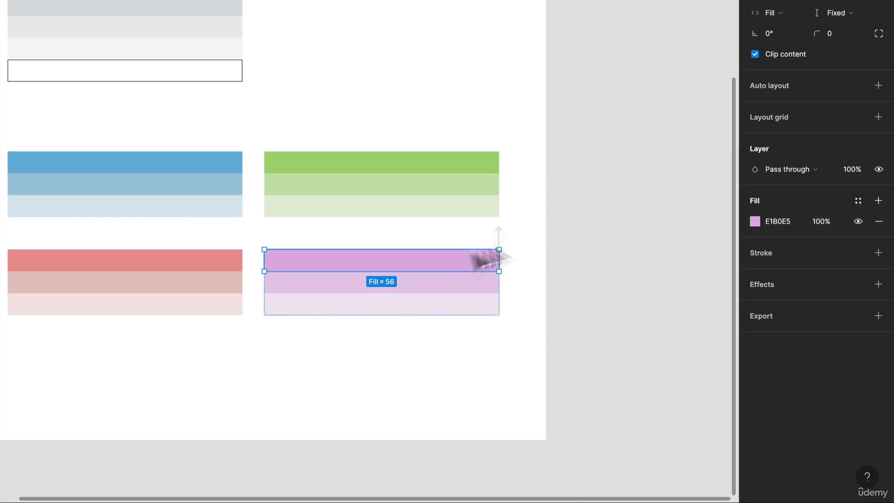
left_click(756, 221)
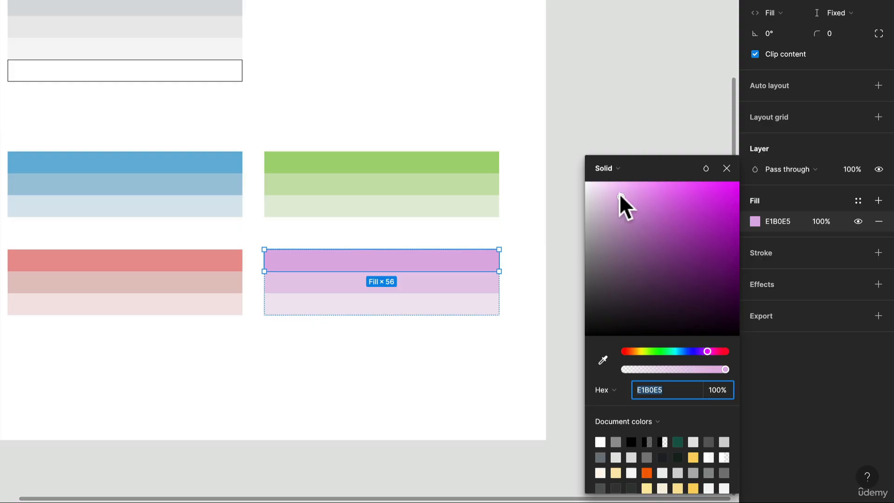
left_click_drag(621, 195, 623, 198)
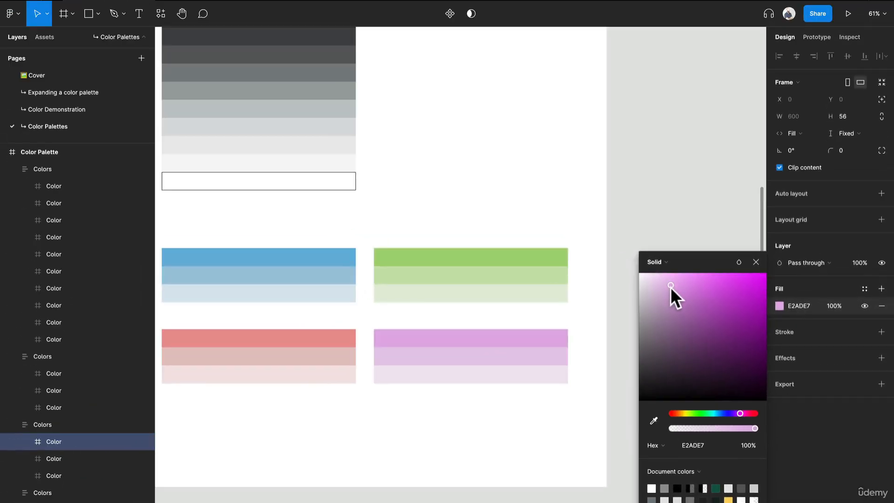
left_click_drag(671, 287, 669, 286)
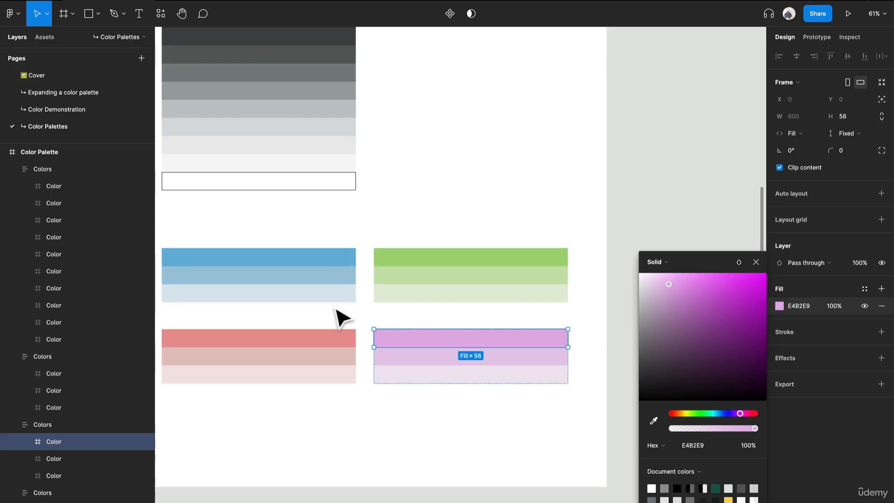
Move the neutral palette beside the yellow primary palette, aligning their top edges at X 746, Y 93.
scroll(333, 308, "down", 5)
left_click(559, 184)
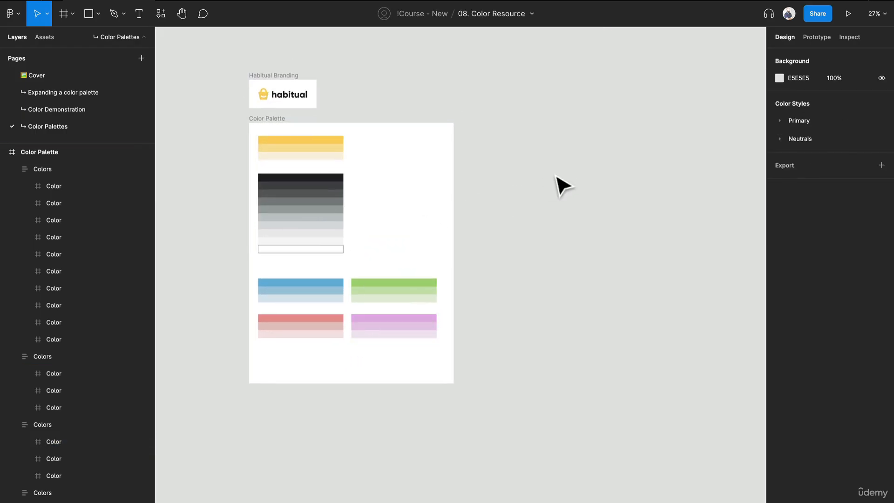
scroll(453, 260, "up", 2)
left_click_drag(453, 260, 593, 245)
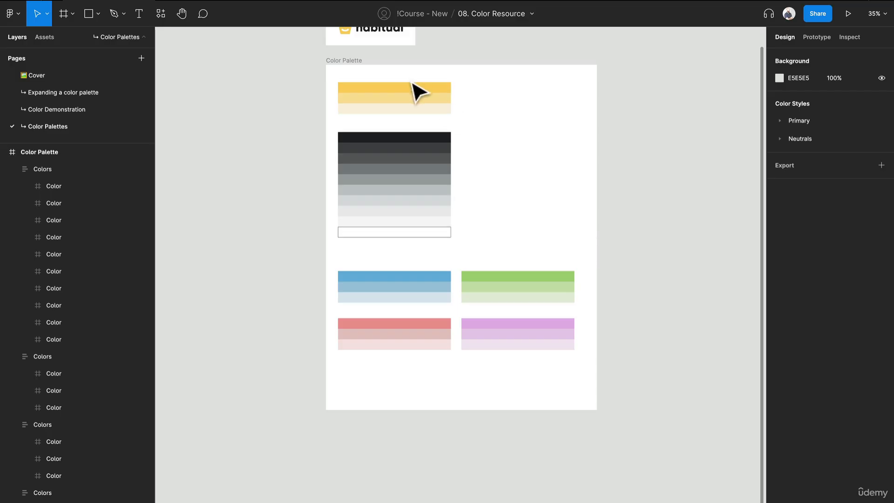
left_click_drag(385, 143, 511, 93)
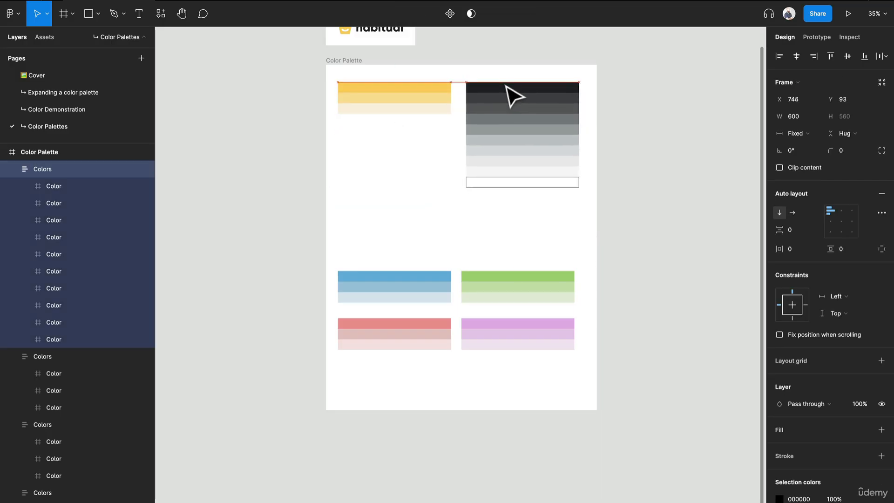
Move the yellow primary palette down to just above the blue palette, at X 64, Y 886.
left_click_drag(424, 120, 372, 153)
scroll(416, 261, "up", 5)
scroll(423, 270, "down", 3)
scroll(379, 134, "down", 3)
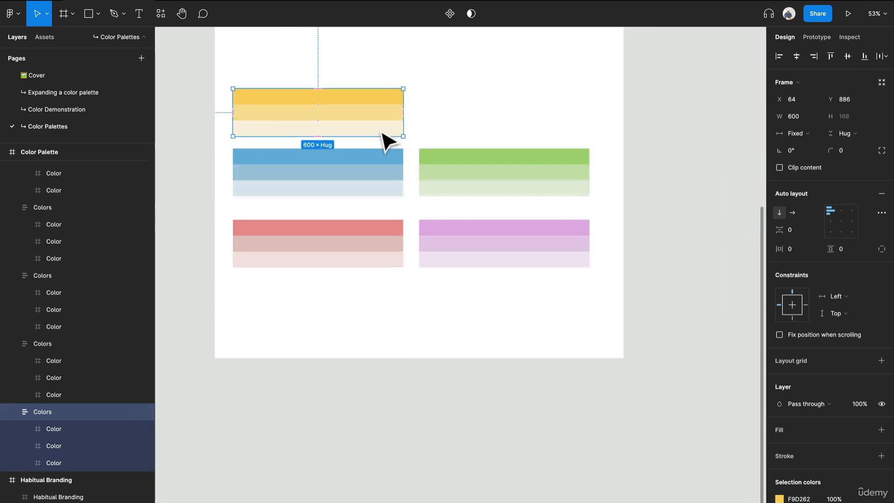
scroll(342, 181, "up", 4)
scroll(347, 164, "down", 2)
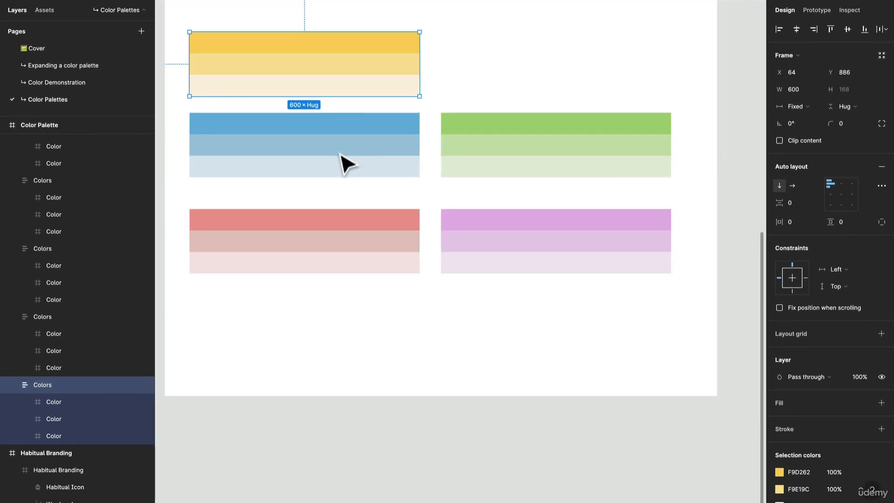